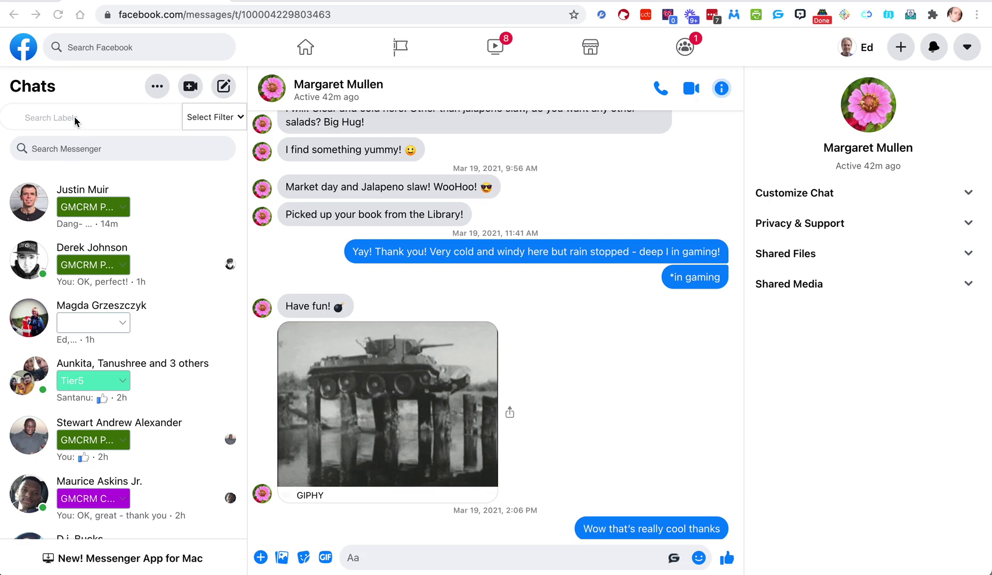
Search chats by the label 'gmcrm' and scroll through the matching results.
{"action": "left_click", "coordinate": [96, 117]}
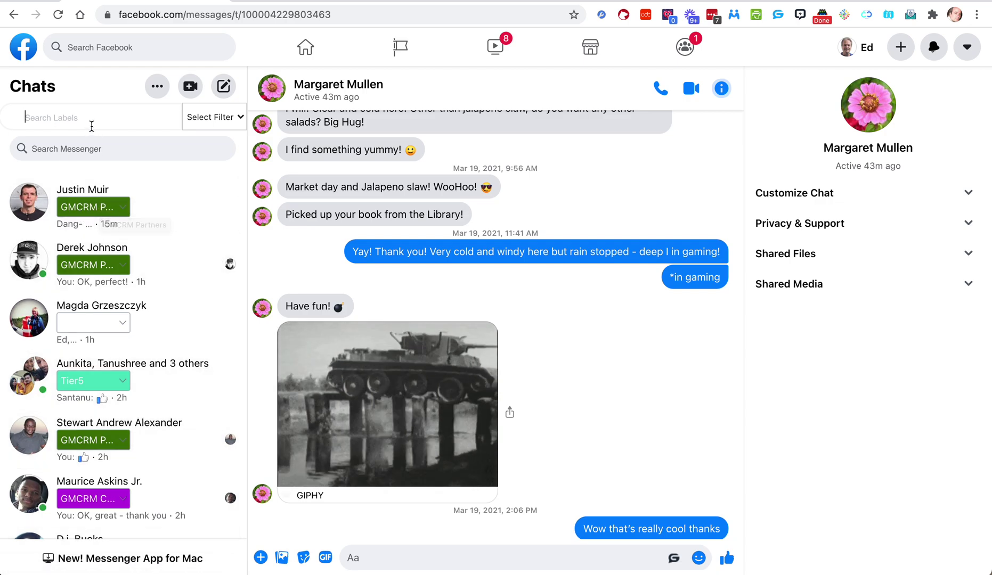
{"action": "type", "text": "gmcrm"}
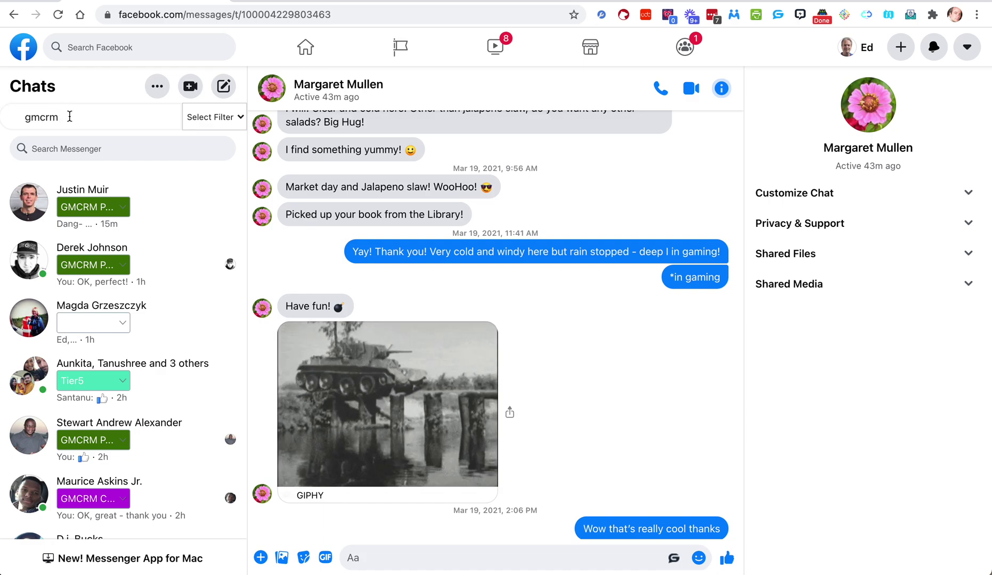
{"action": "key", "text": "Return"}
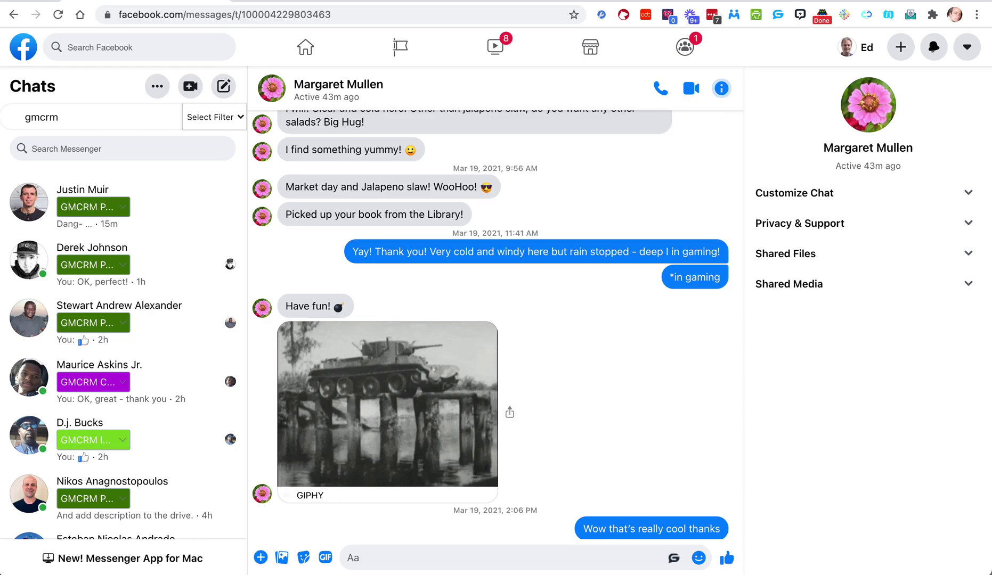
{"action": "scroll", "coordinate": [121, 236], "scroll_direction": "down", "scroll_amount": 3}
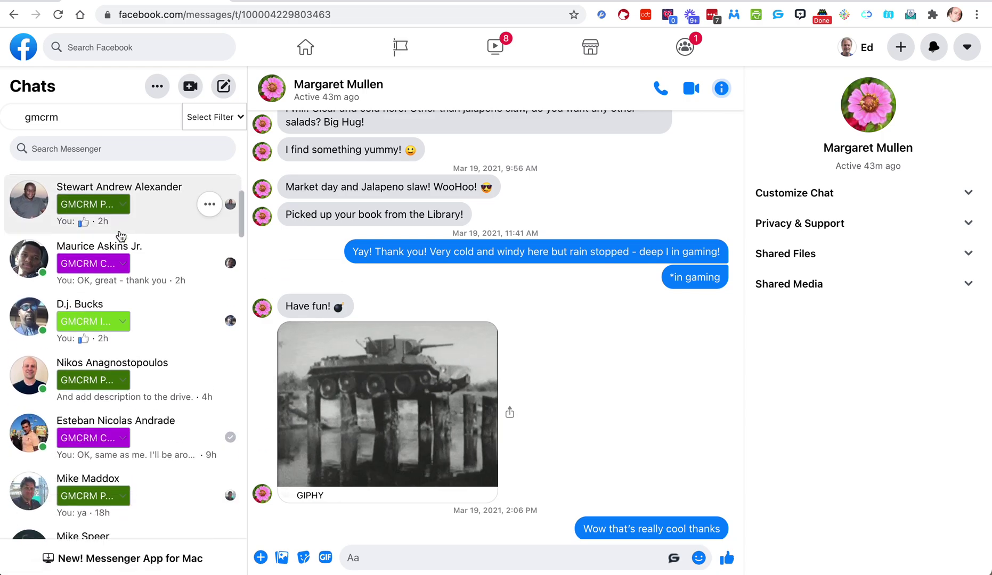
{"action": "scroll", "coordinate": [121, 236], "scroll_direction": "down", "scroll_amount": 5}
{"action": "scroll", "coordinate": [117, 292], "scroll_direction": "up", "scroll_amount": 8}
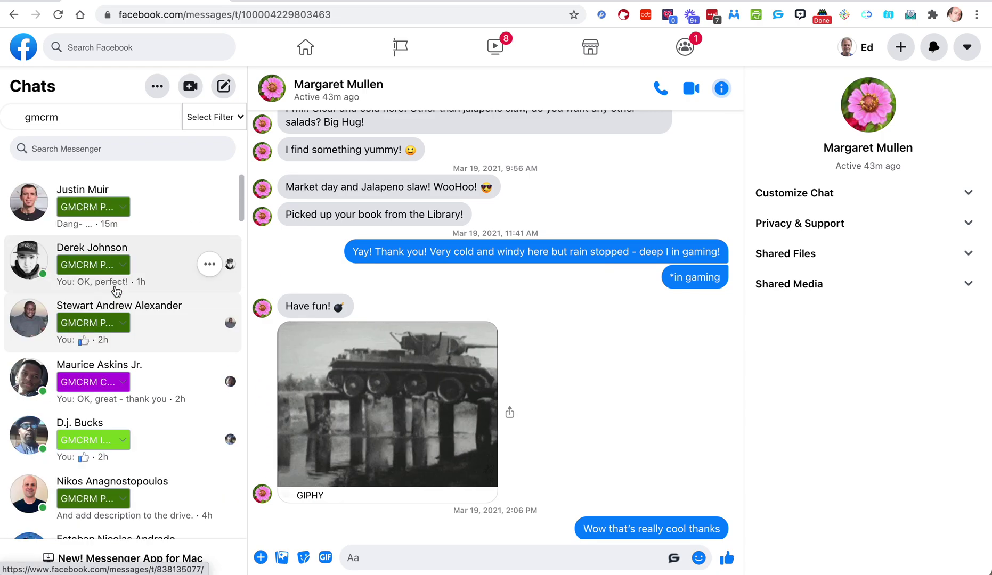
Append 'p' to the label search, then clear the search text to show all chats.
{"action": "left_click", "coordinate": [68, 117]}
{"action": "type", "text": "p"}
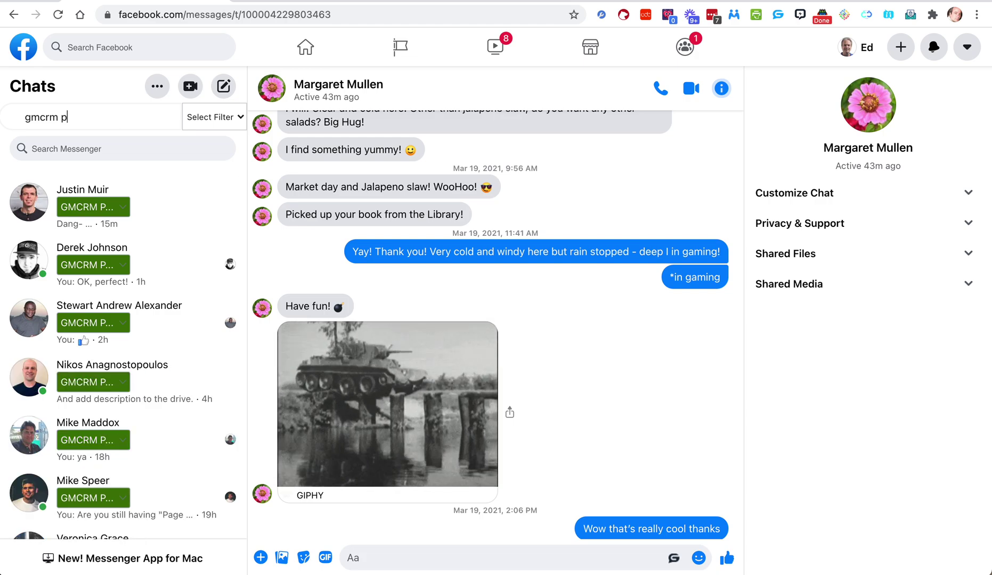
{"action": "triple_click", "coordinate": [77, 116]}
{"action": "key", "text": "BackSpace"}
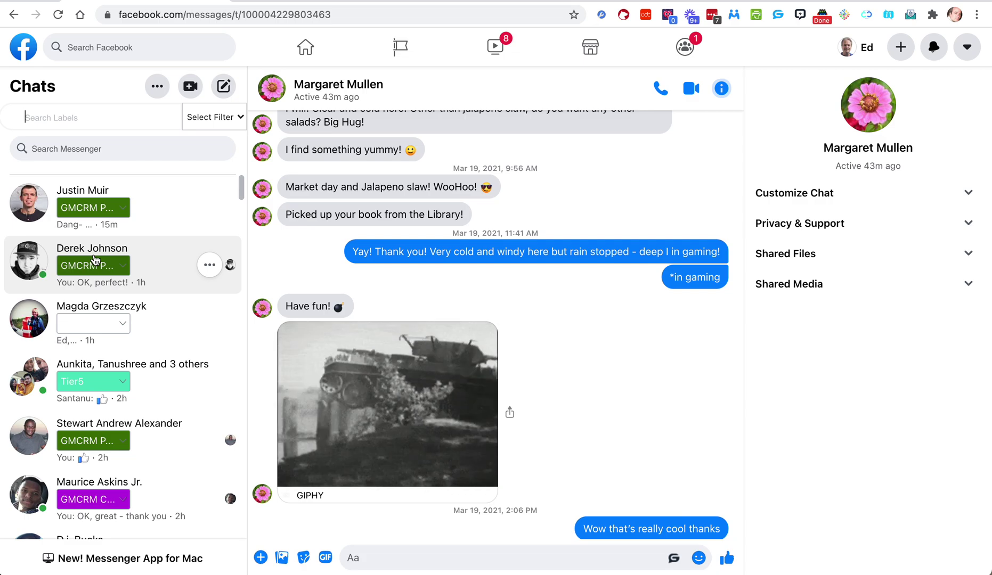
Apply the Unlabelled chat filter and scroll through the unlabelled conversations.
{"action": "left_click", "coordinate": [241, 119]}
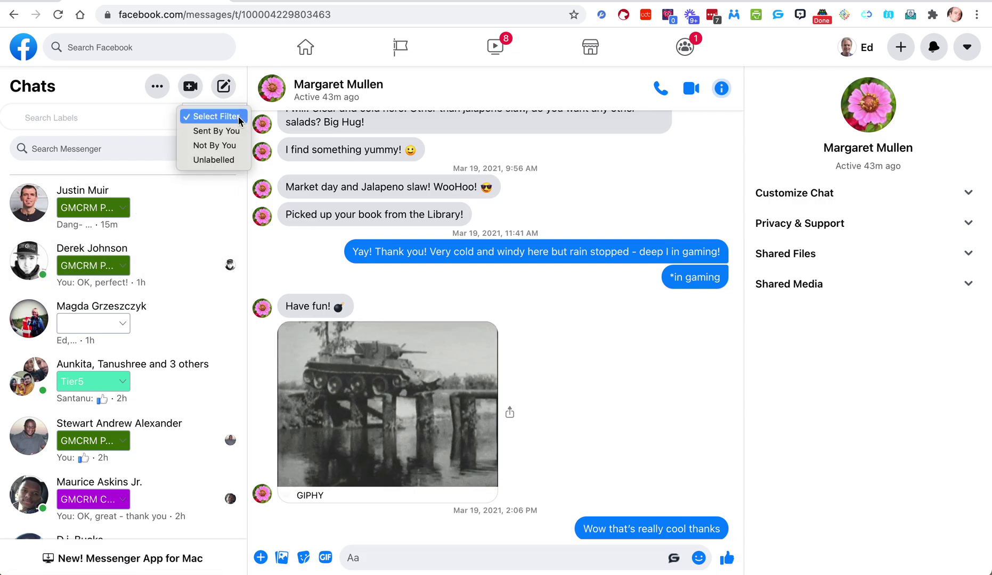
{"action": "left_click", "coordinate": [209, 160]}
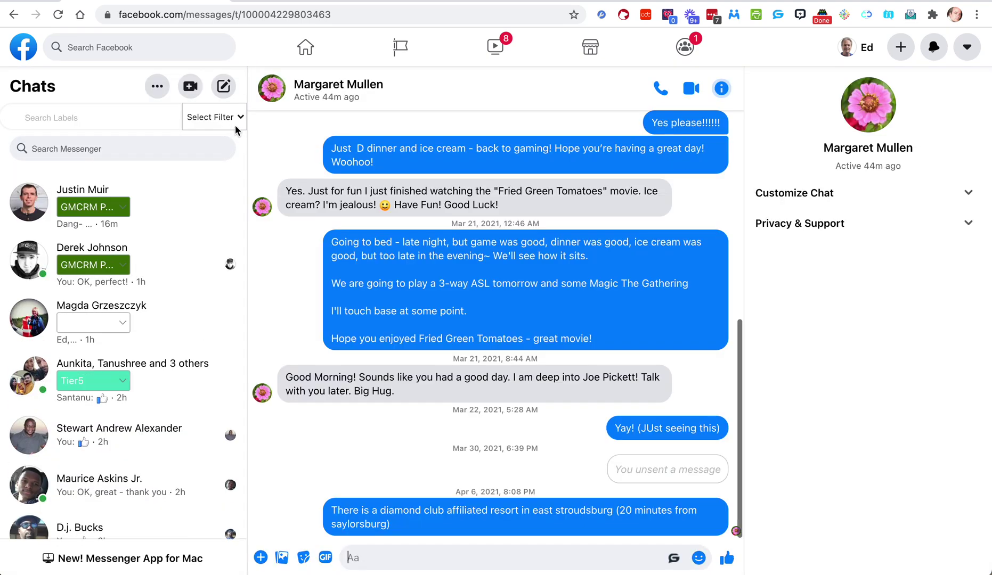
{"action": "left_click", "coordinate": [238, 117]}
{"action": "left_click", "coordinate": [227, 158]}
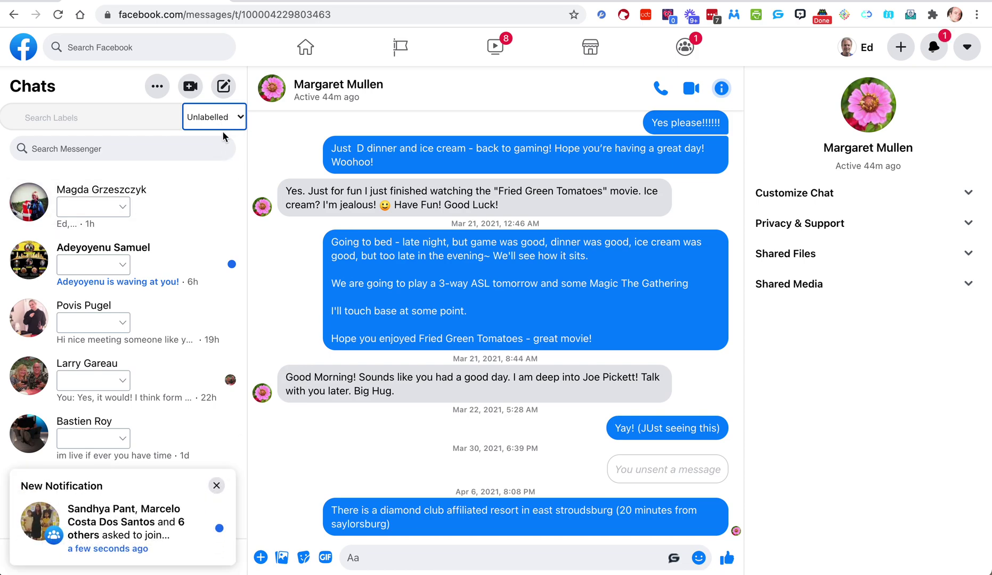
{"action": "scroll", "coordinate": [179, 270], "scroll_direction": "down", "scroll_amount": 5}
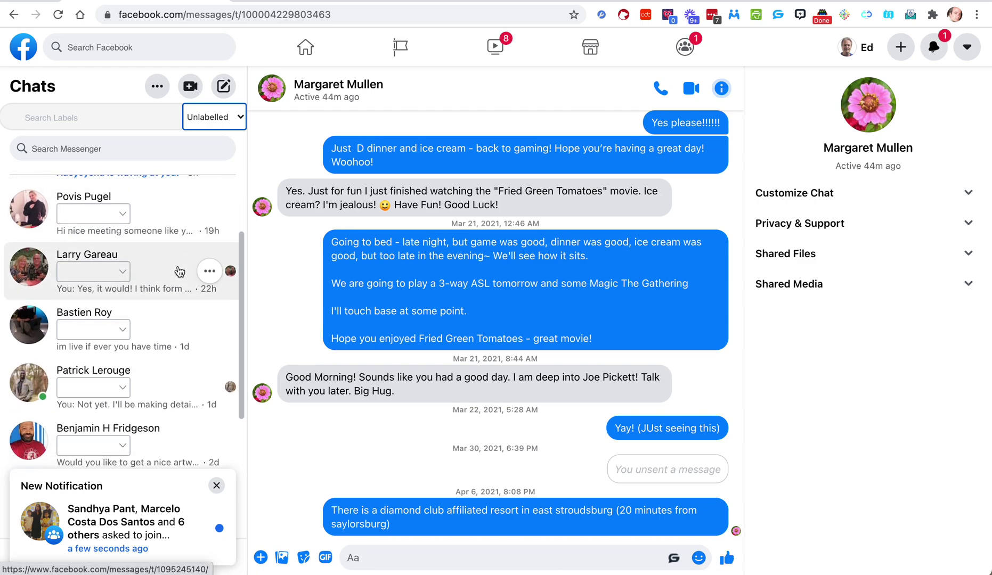
{"action": "scroll", "coordinate": [180, 271], "scroll_direction": "down", "scroll_amount": 5}
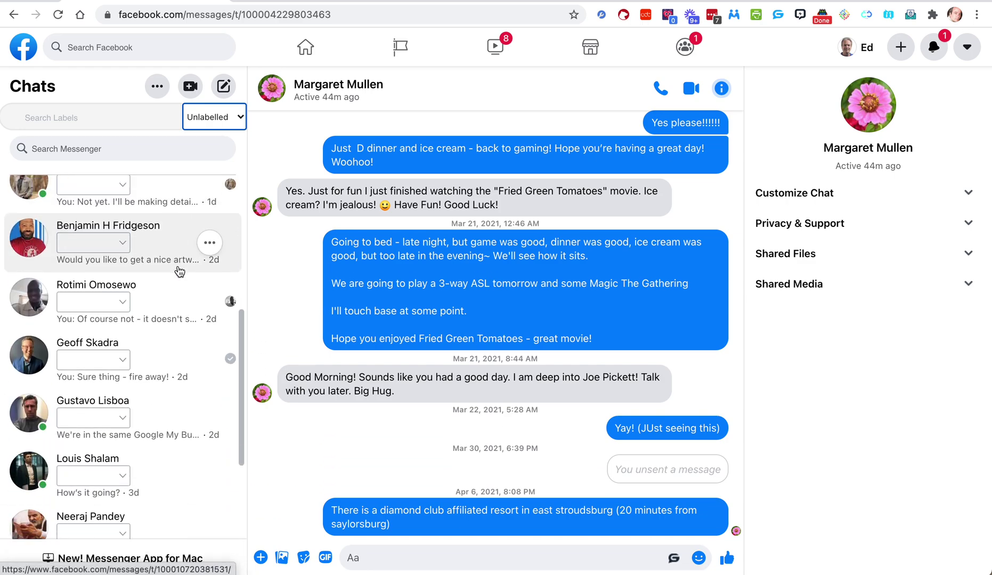
{"action": "scroll", "coordinate": [180, 271], "scroll_direction": "down", "scroll_amount": 2}
{"action": "scroll", "coordinate": [180, 271], "scroll_direction": "up", "scroll_amount": 8}
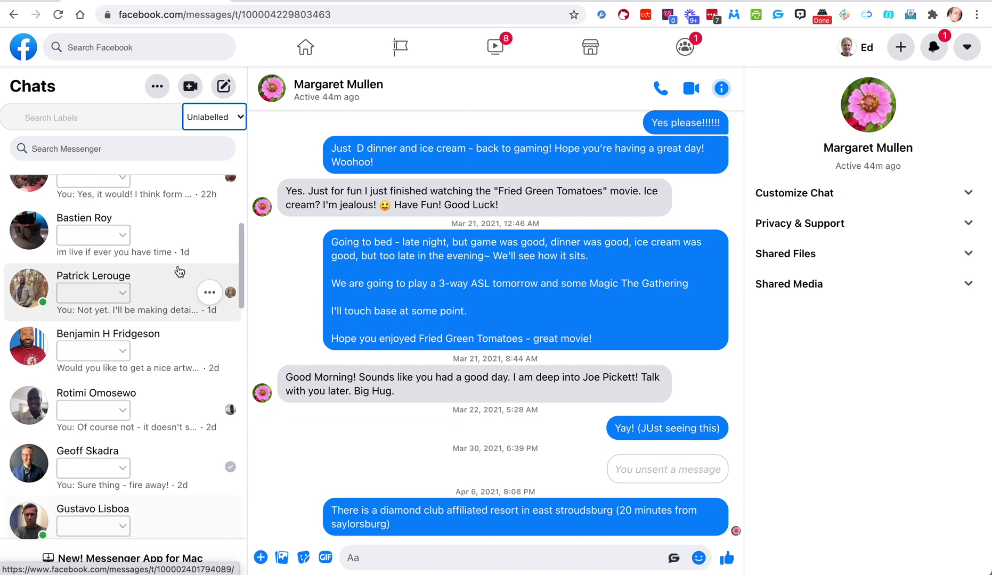
{"action": "left_click", "coordinate": [238, 117]}
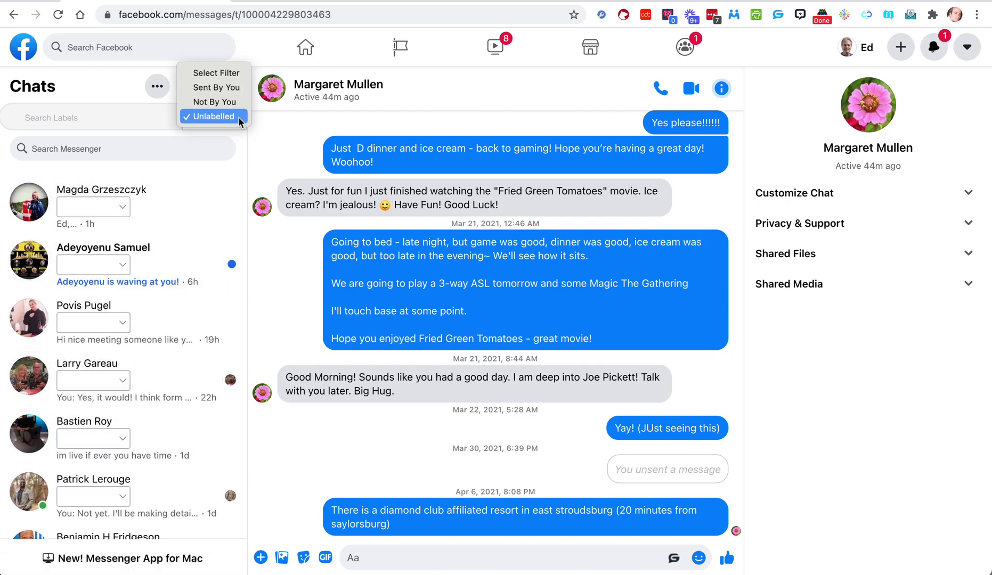
Switch the chat filter to Sent By You and search labels for 'gmcrm p'.
{"action": "left_click", "coordinate": [155, 87]}
{"action": "left_click", "coordinate": [216, 118]}
{"action": "left_click", "coordinate": [217, 88]}
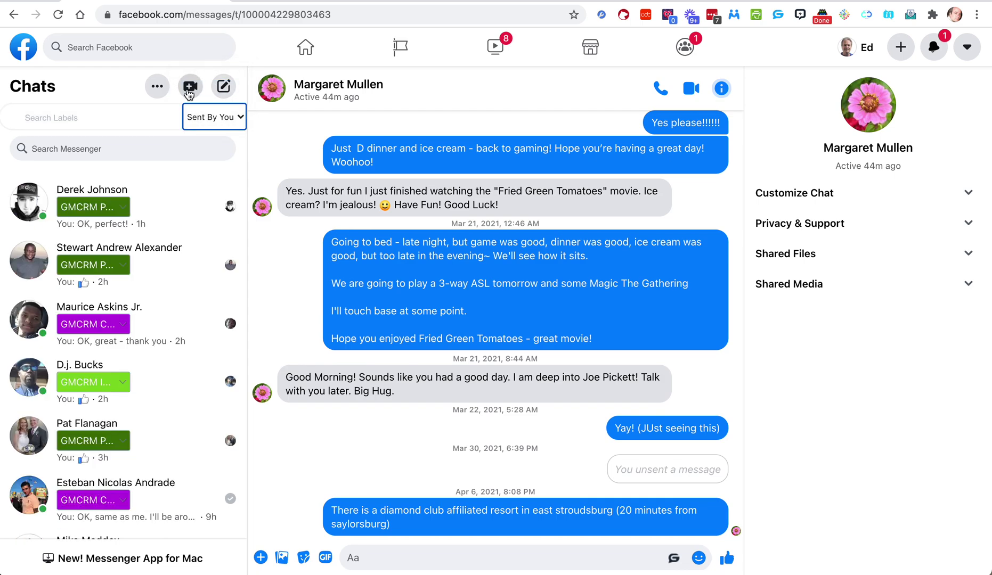
{"action": "left_click", "coordinate": [101, 113]}
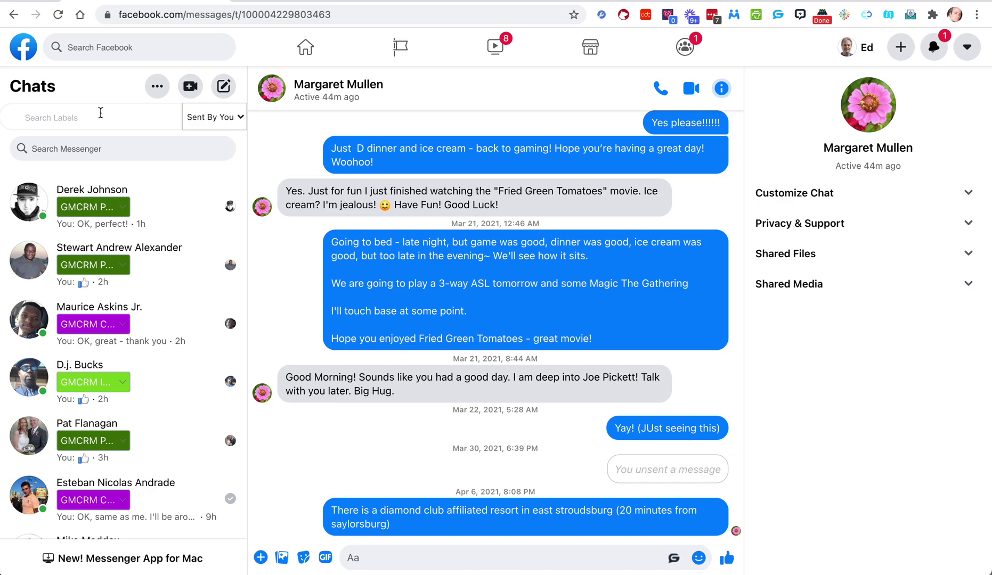
{"action": "type", "text": "gmcrm p"}
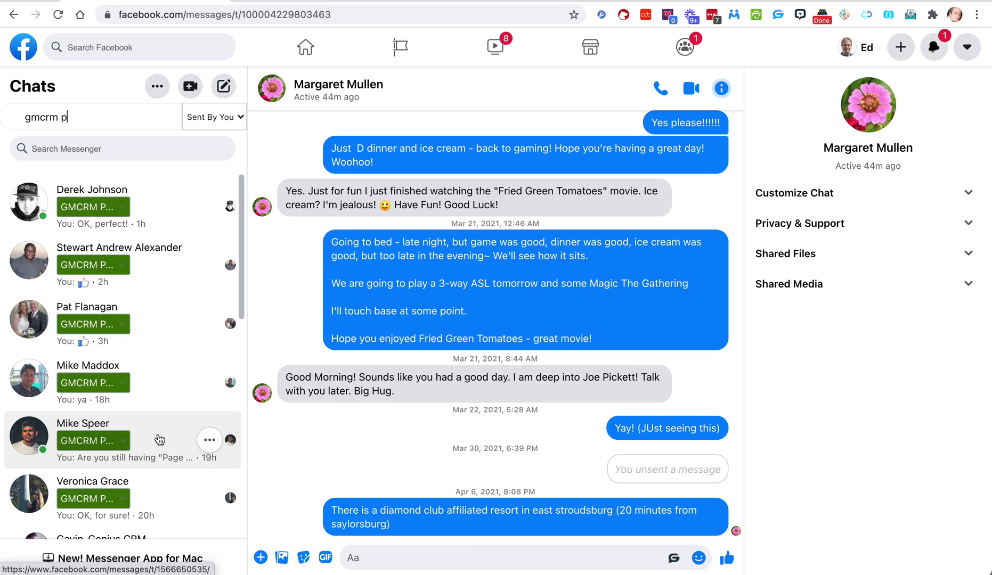
Apply the Not By You filter and scroll through the resulting chats.
{"action": "left_click", "coordinate": [240, 117]}
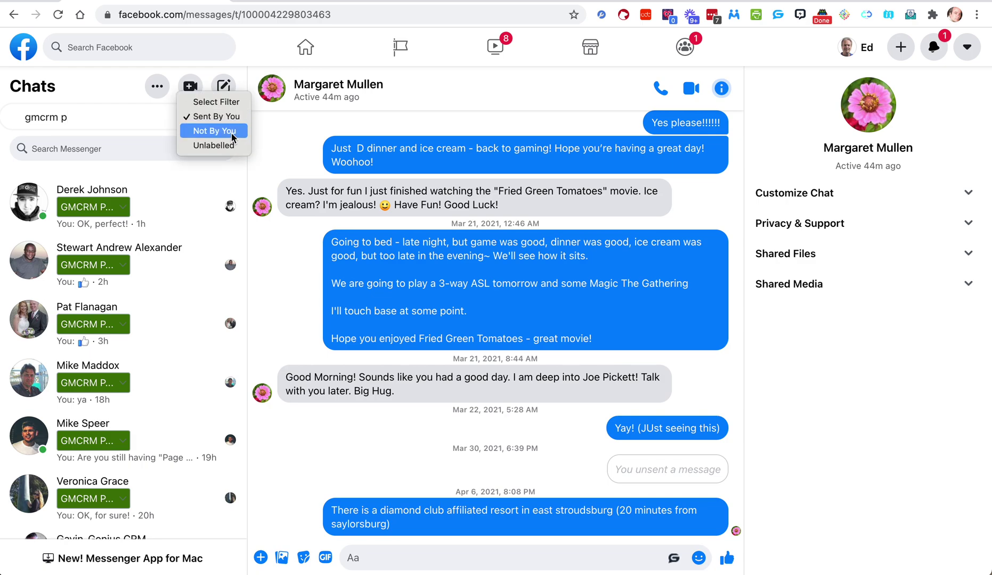
{"action": "left_click", "coordinate": [231, 133]}
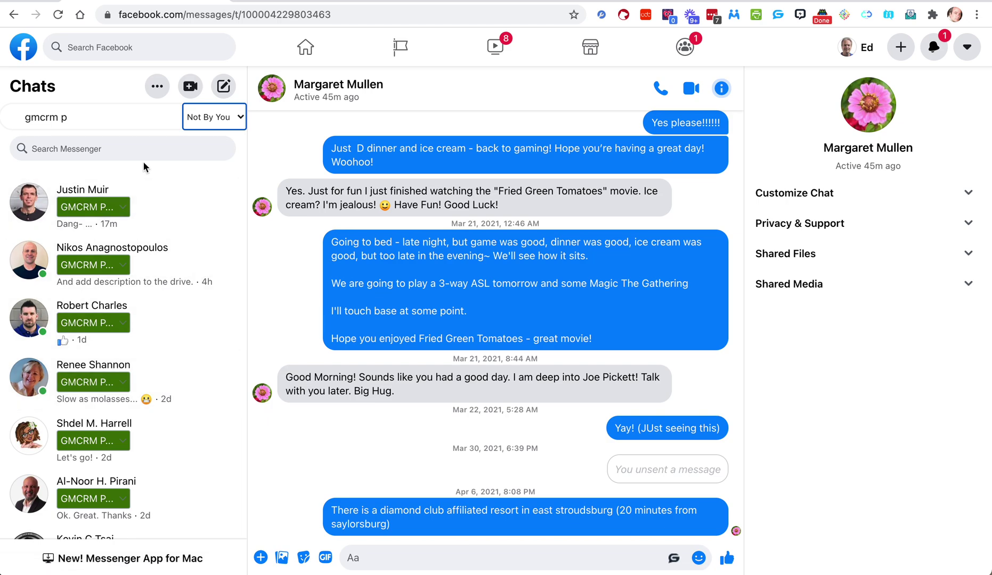
{"action": "scroll", "coordinate": [143, 262], "scroll_direction": "down", "scroll_amount": 3}
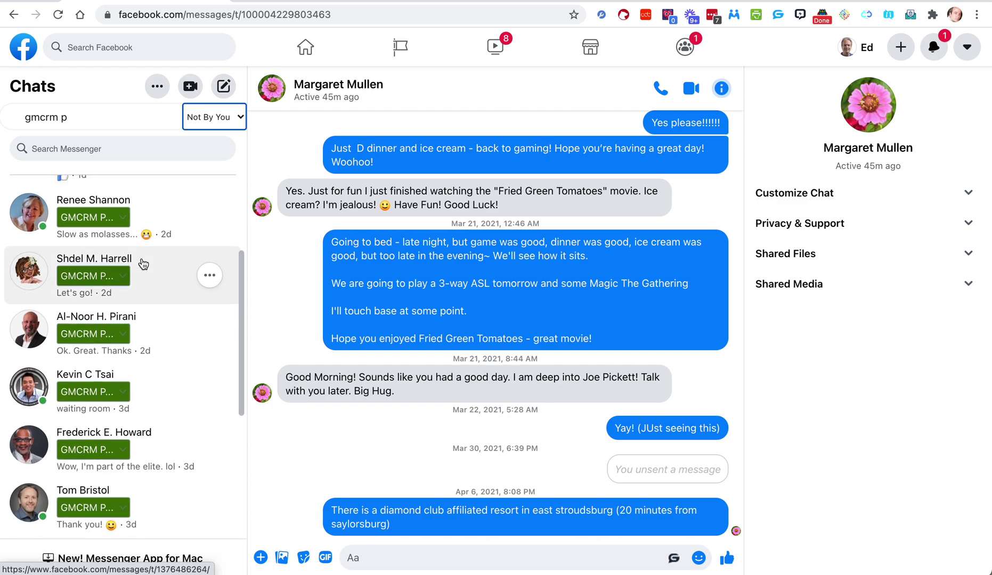
{"action": "scroll", "coordinate": [143, 263], "scroll_direction": "up", "scroll_amount": 3}
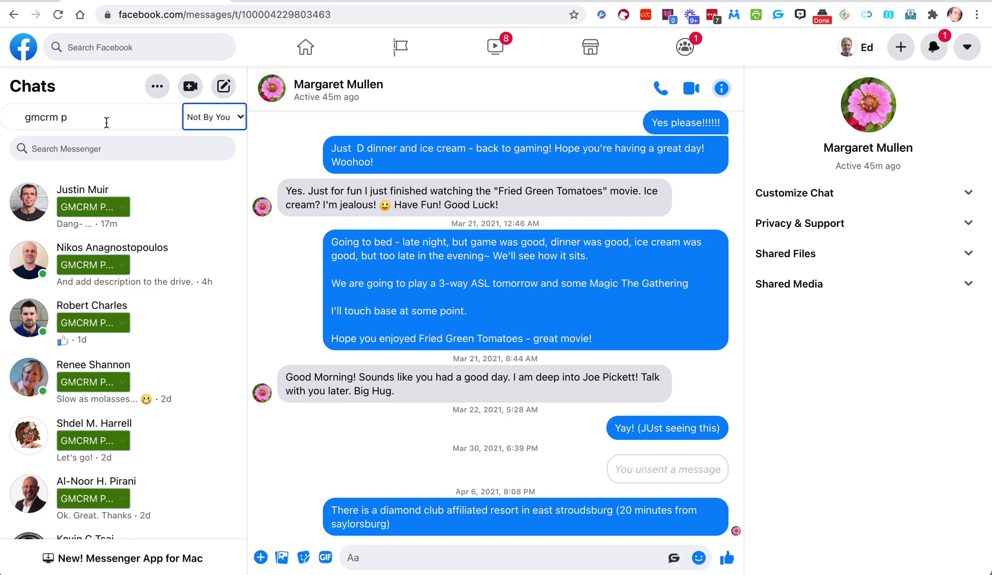
Reset the filter to Select Filter and delete the label search text.
{"action": "left_click", "coordinate": [234, 118]}
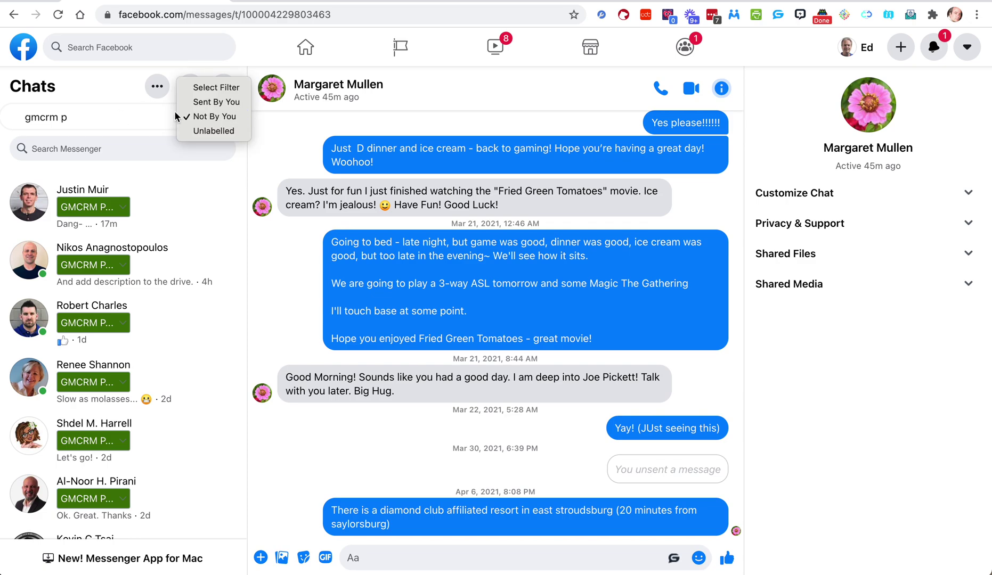
{"action": "left_click", "coordinate": [208, 88]}
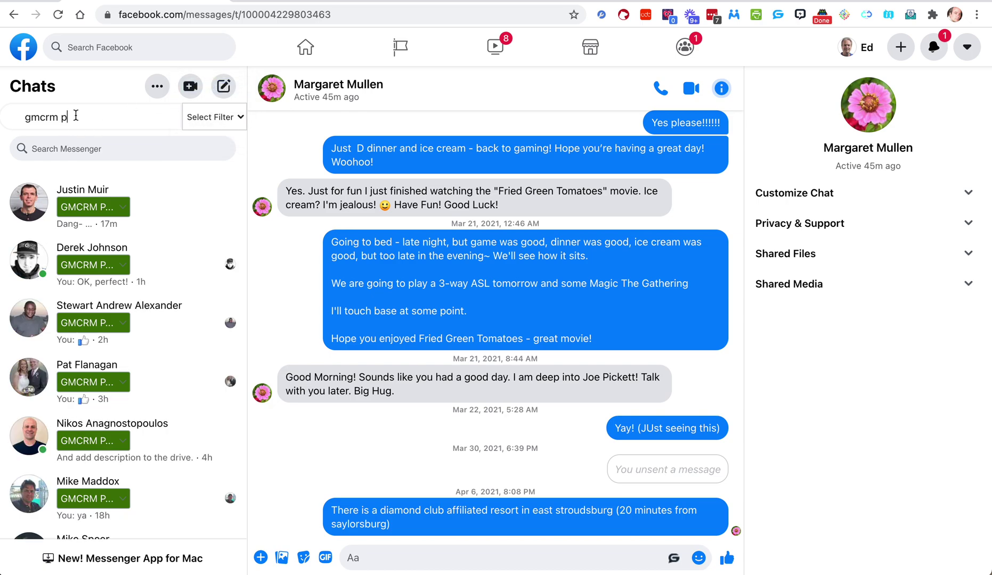
{"action": "left_click_drag", "start_coordinate": [75, 116], "coordinate": [1, 117]}
{"action": "key", "text": "BackSpace"}
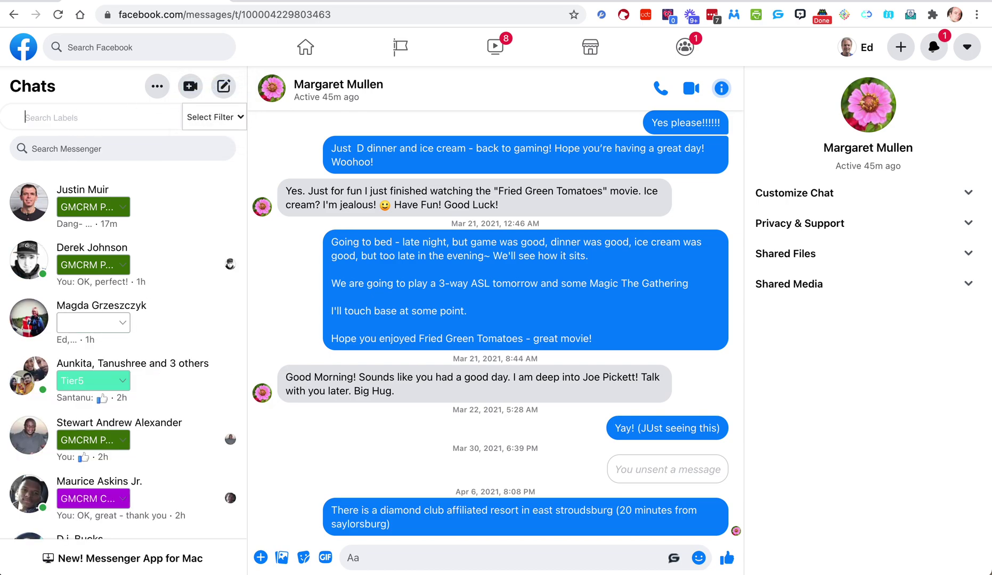